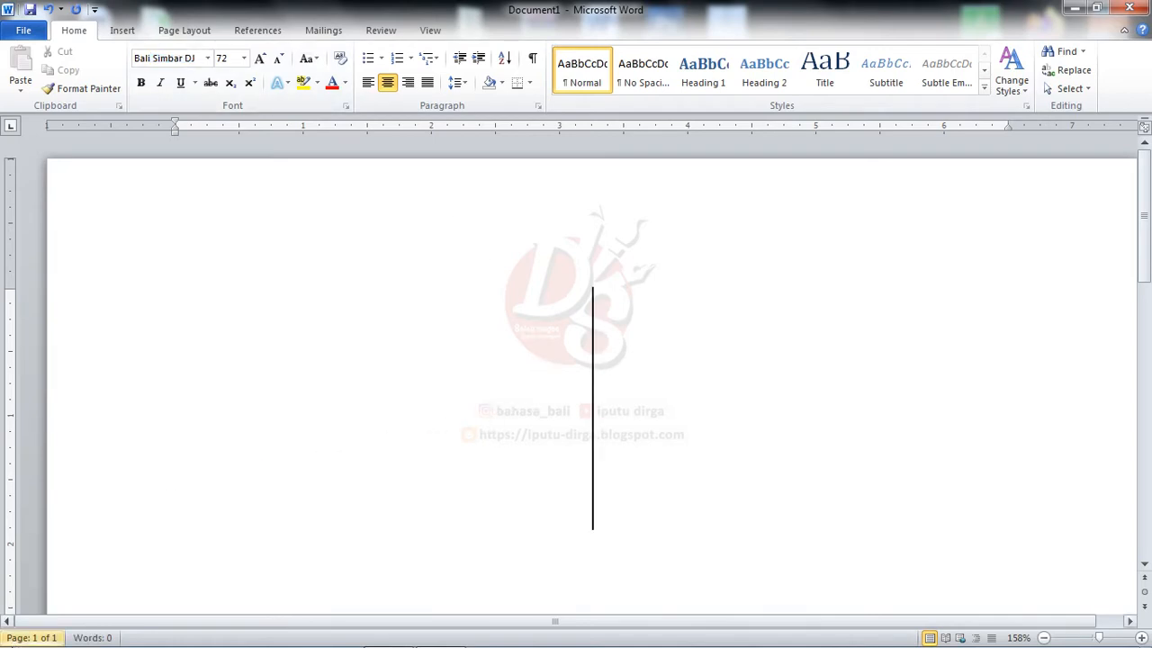
Switch the Keyman input method to the Bali Simbar Dwijendra keyboard
mouse_move(13, 645)
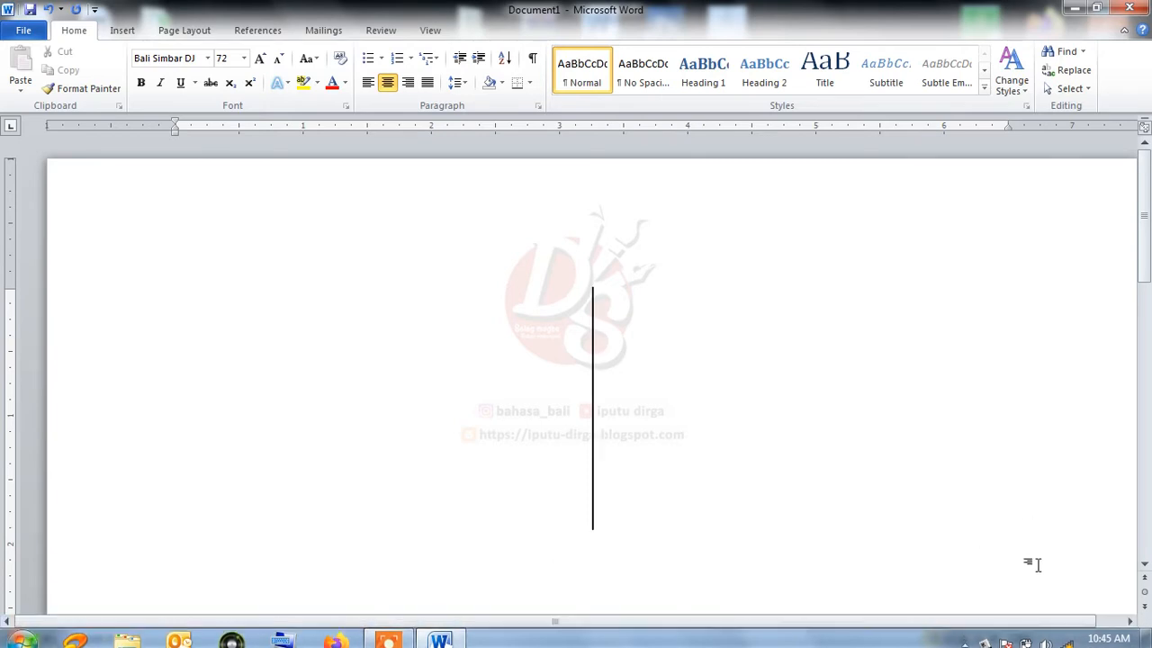
click(983, 633)
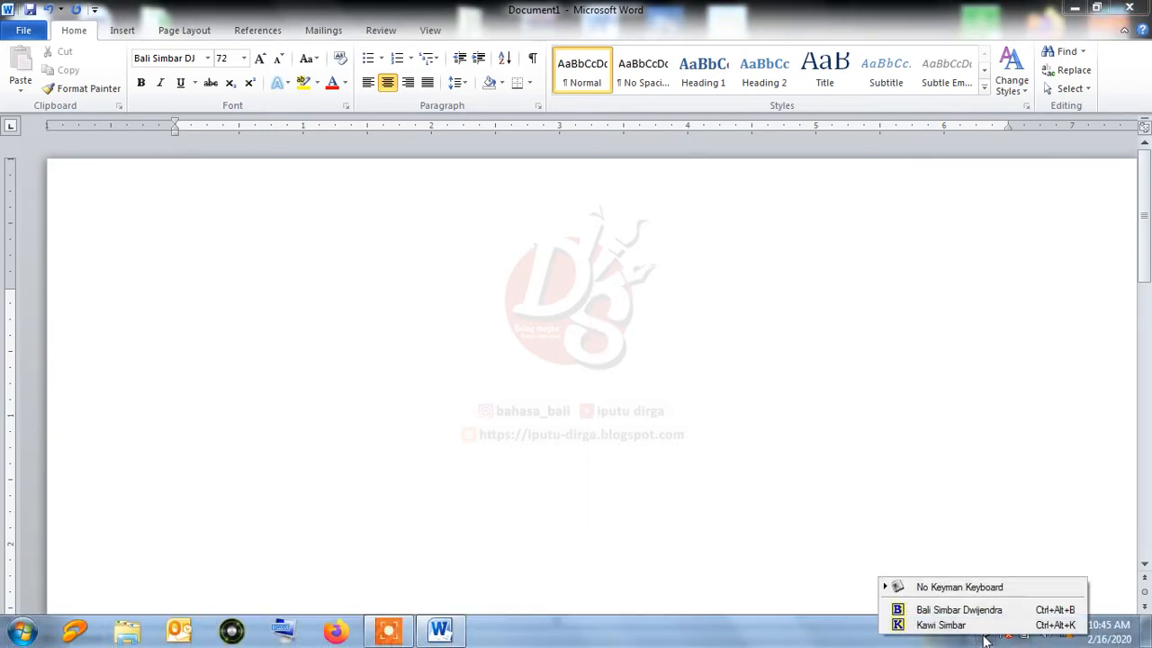
click(924, 610)
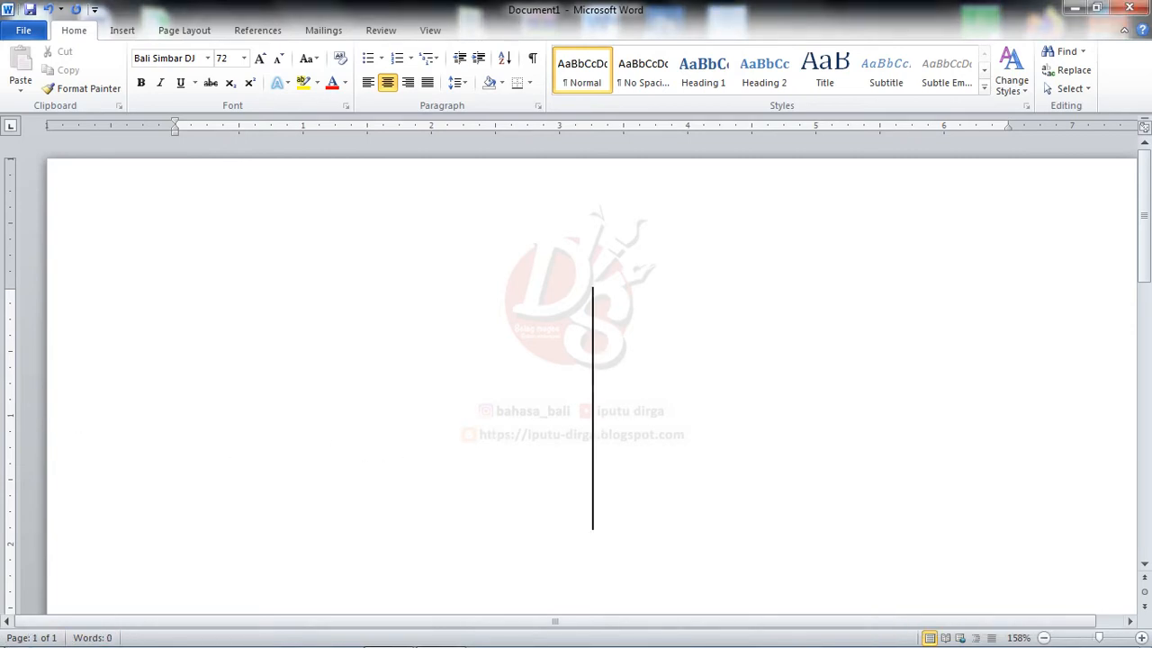
click(6, 639)
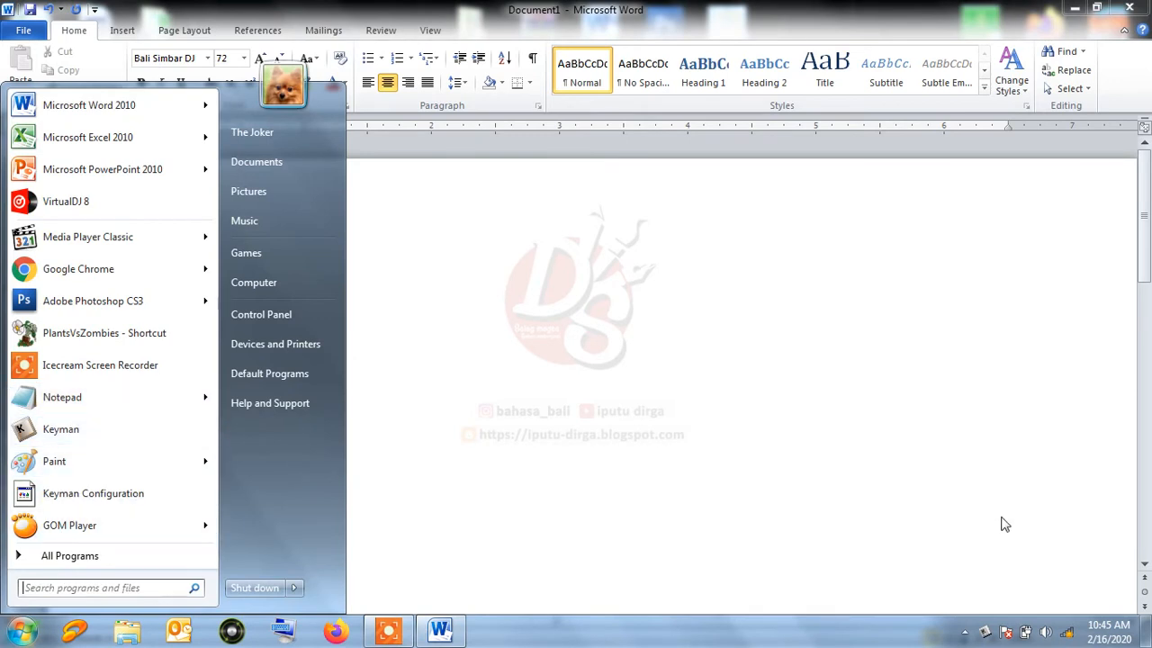
click(985, 631)
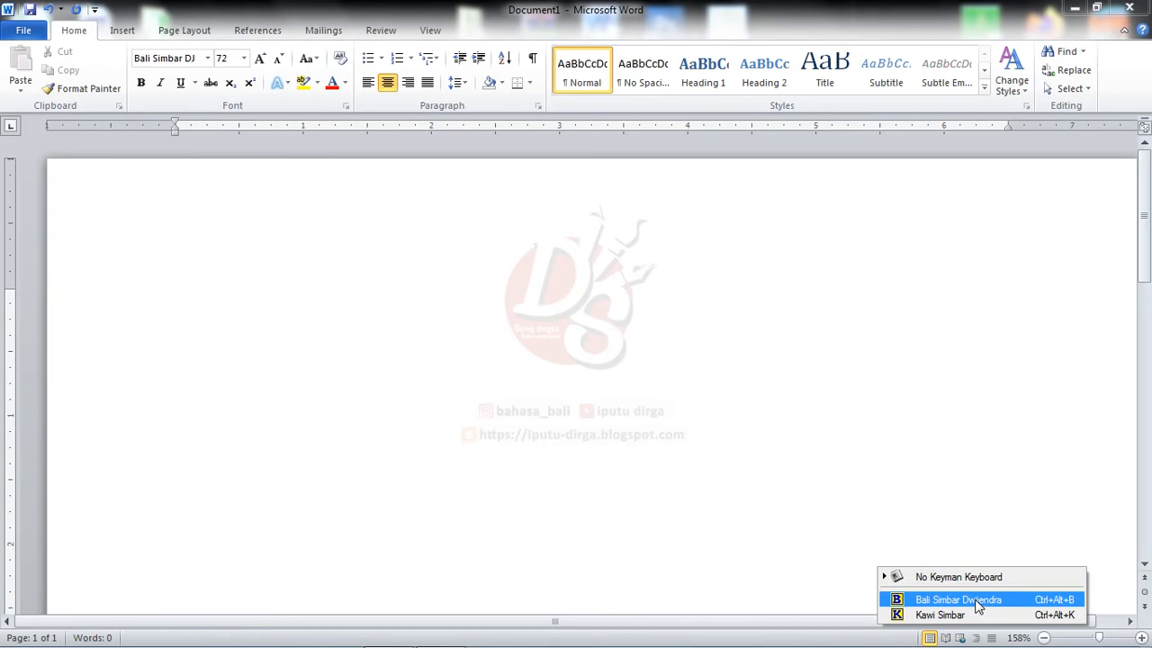
click(978, 601)
click(594, 304)
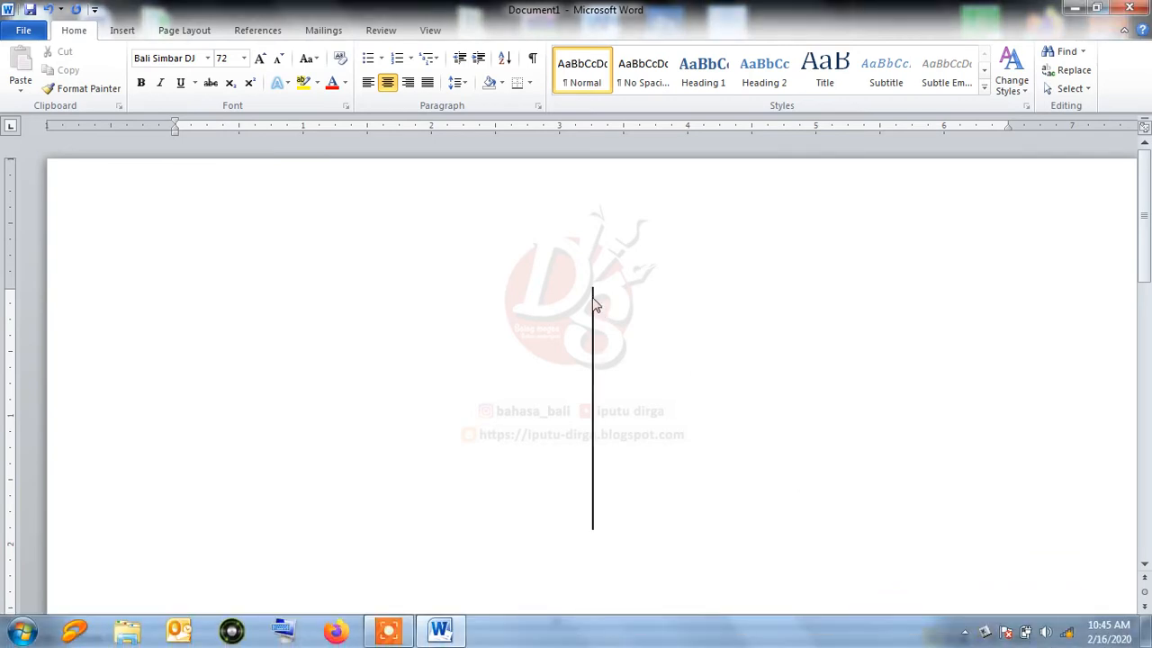
click(985, 632)
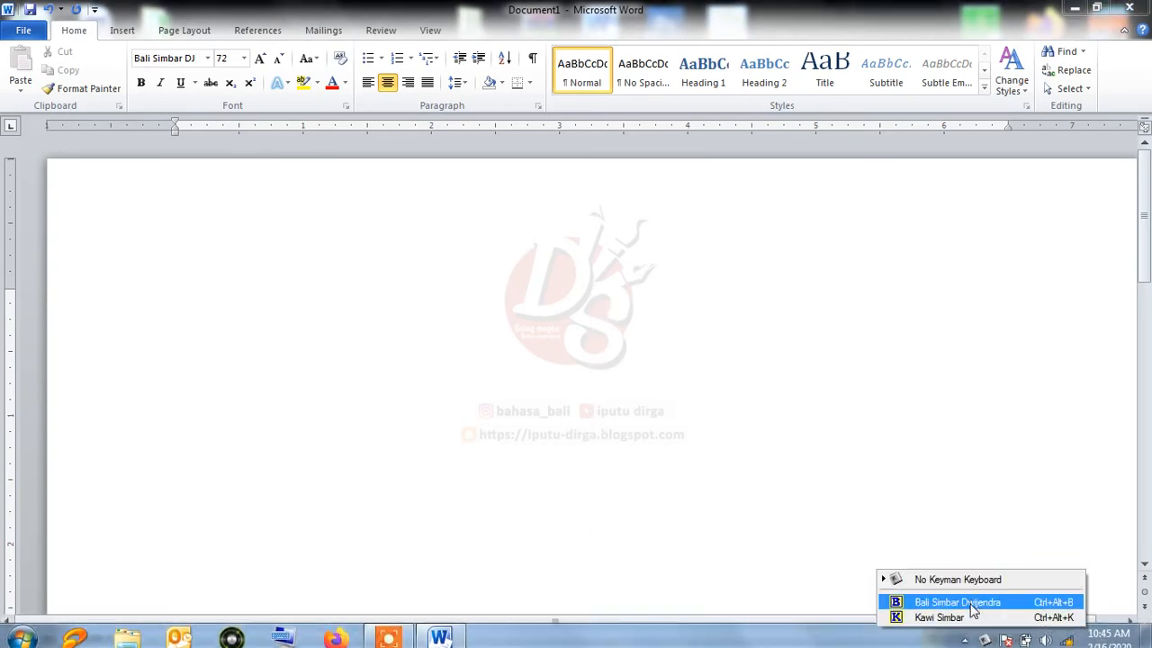
click(971, 603)
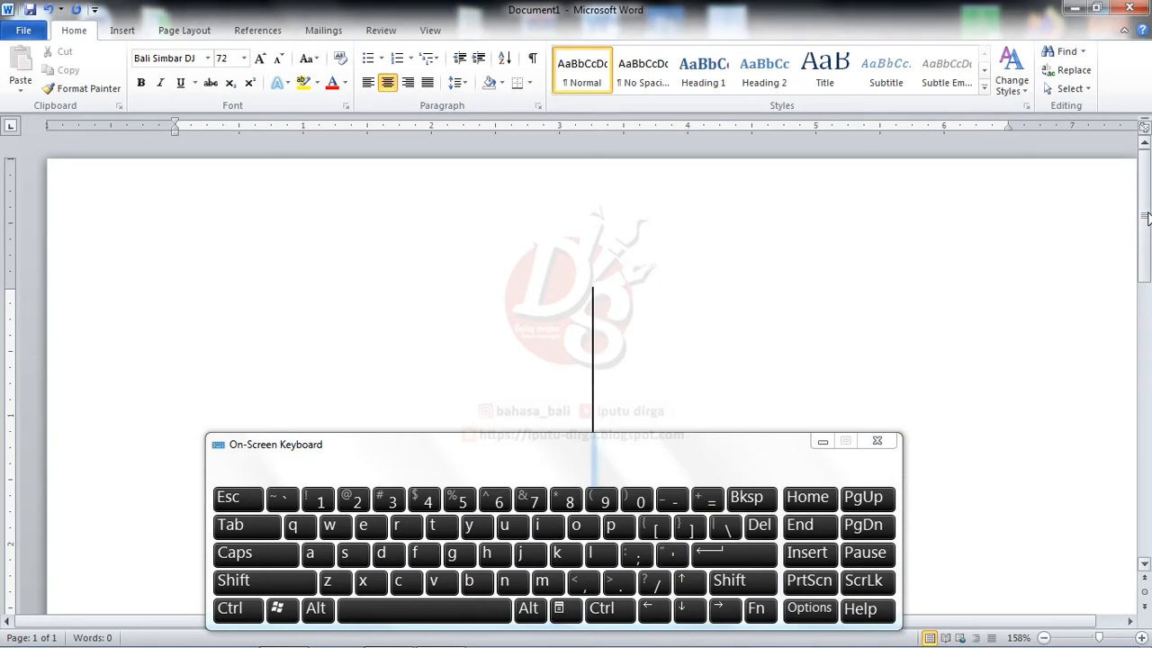
Compose the Balinese Om symbol from its base letter, crown mark and trailing curl using the on-screen keyboard, and delete it
drag(1147, 209, 1149, 218)
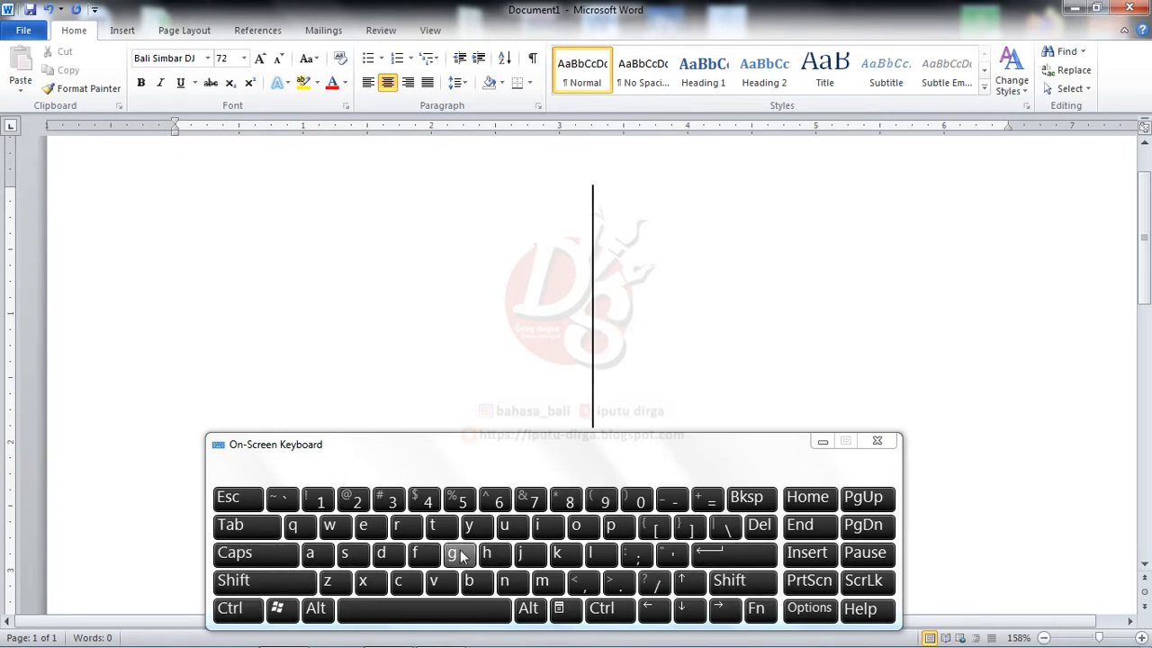
click(250, 596)
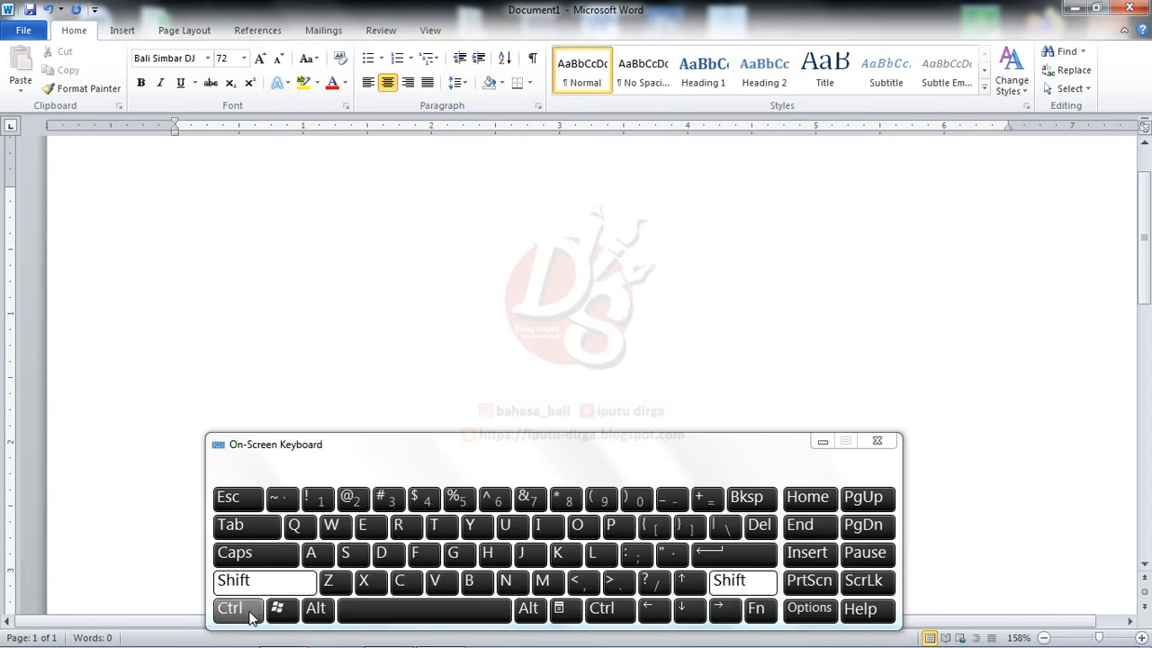
click(250, 612)
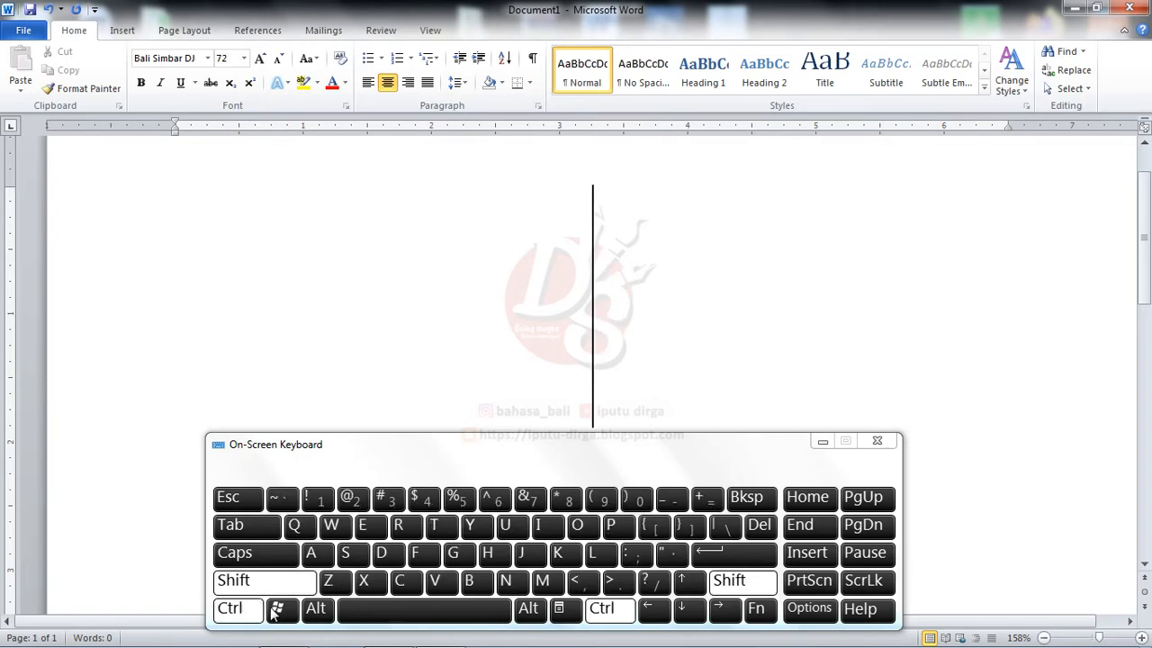
click(579, 529)
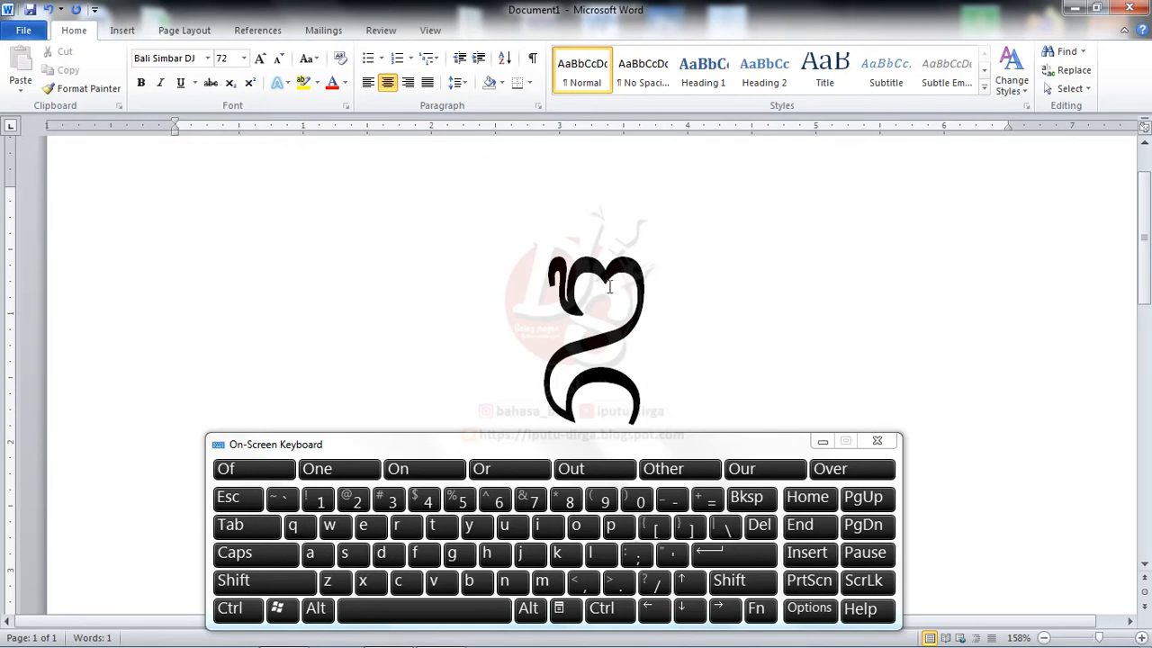
click(235, 582)
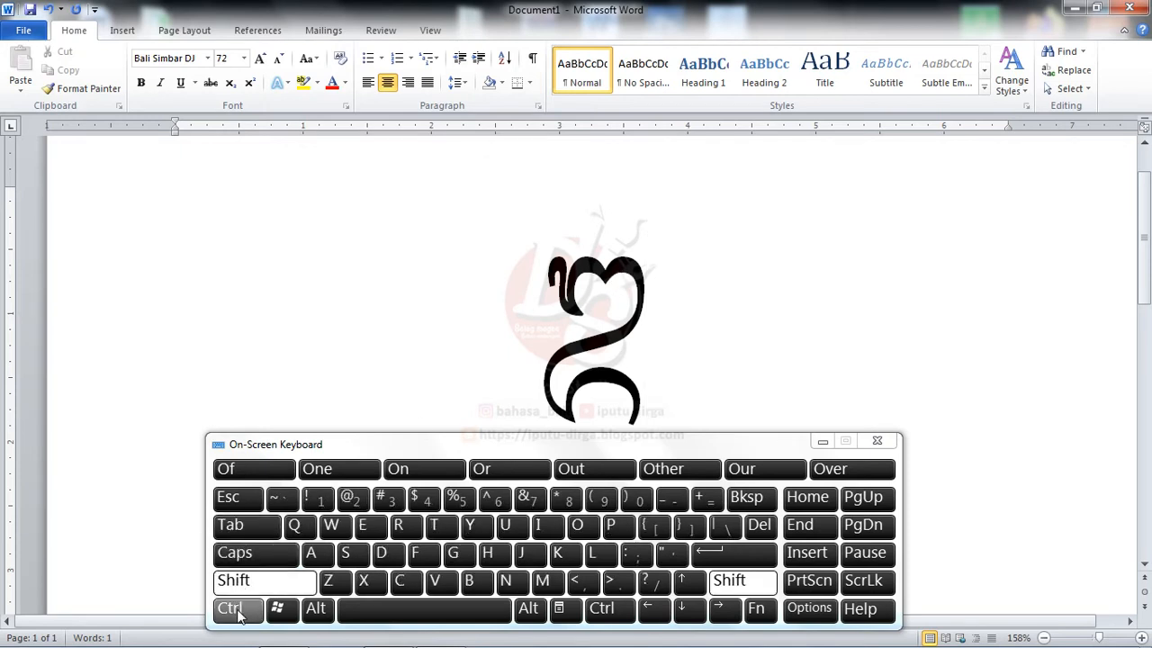
click(229, 608)
click(579, 527)
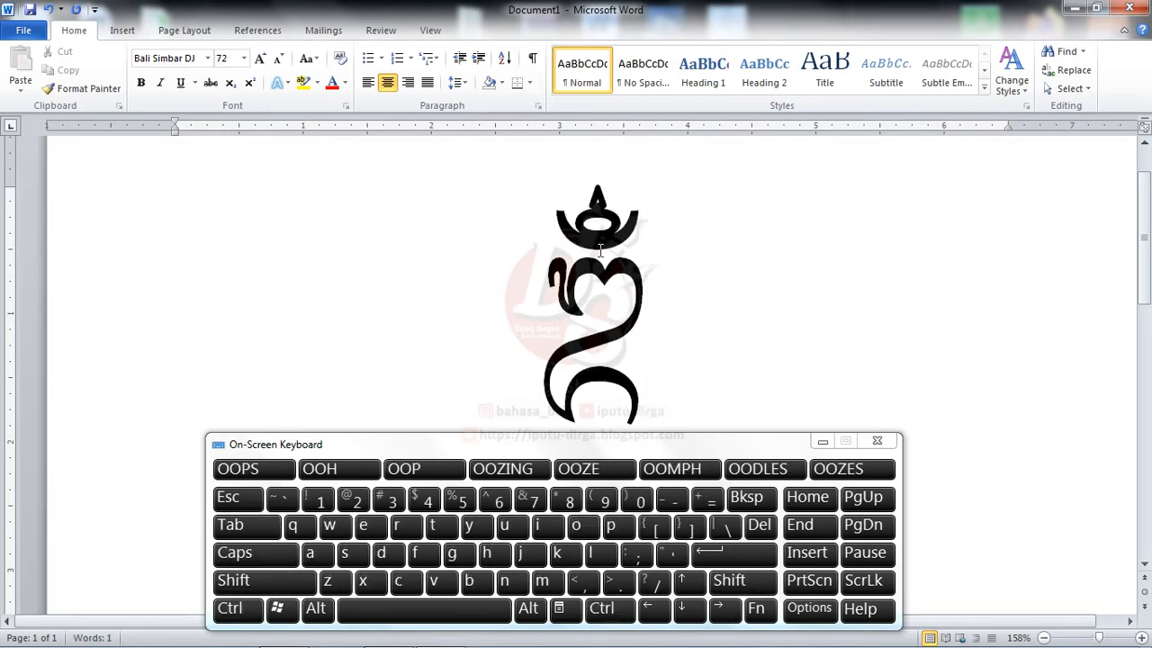
click(237, 582)
click(237, 609)
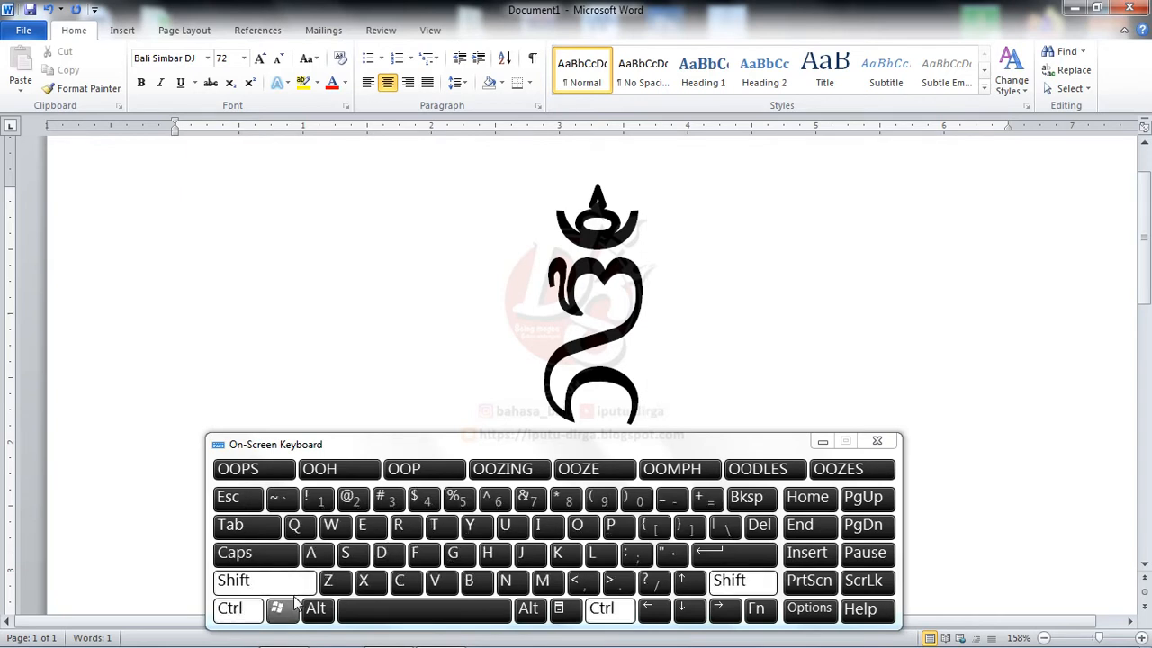
click(579, 526)
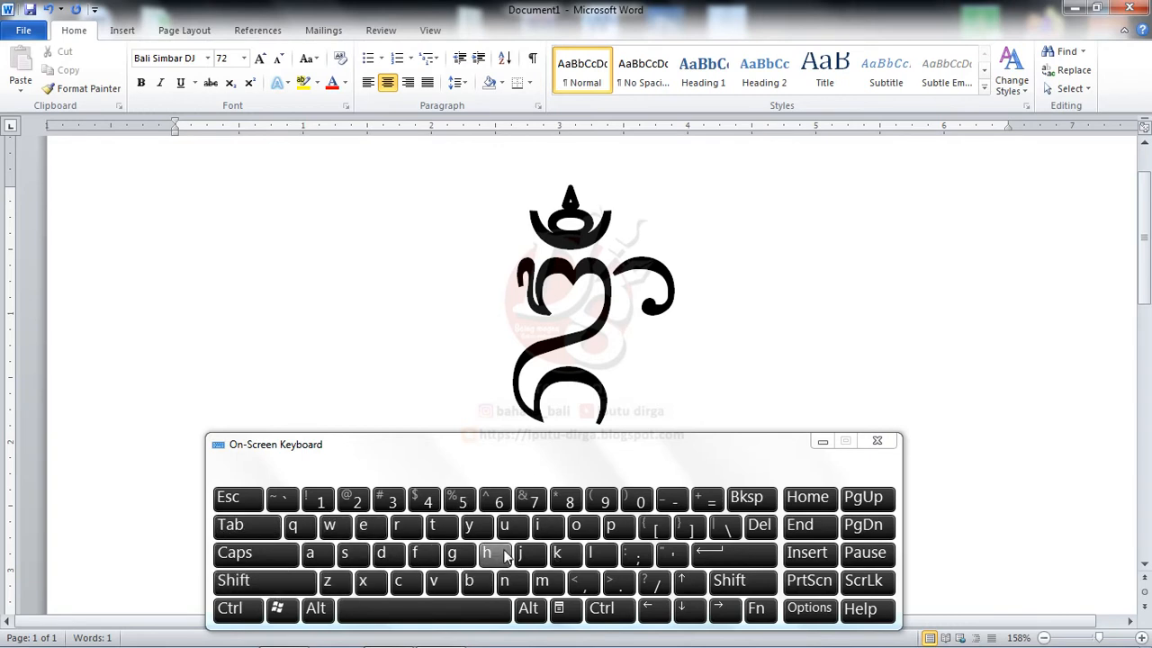
double_click(524, 305)
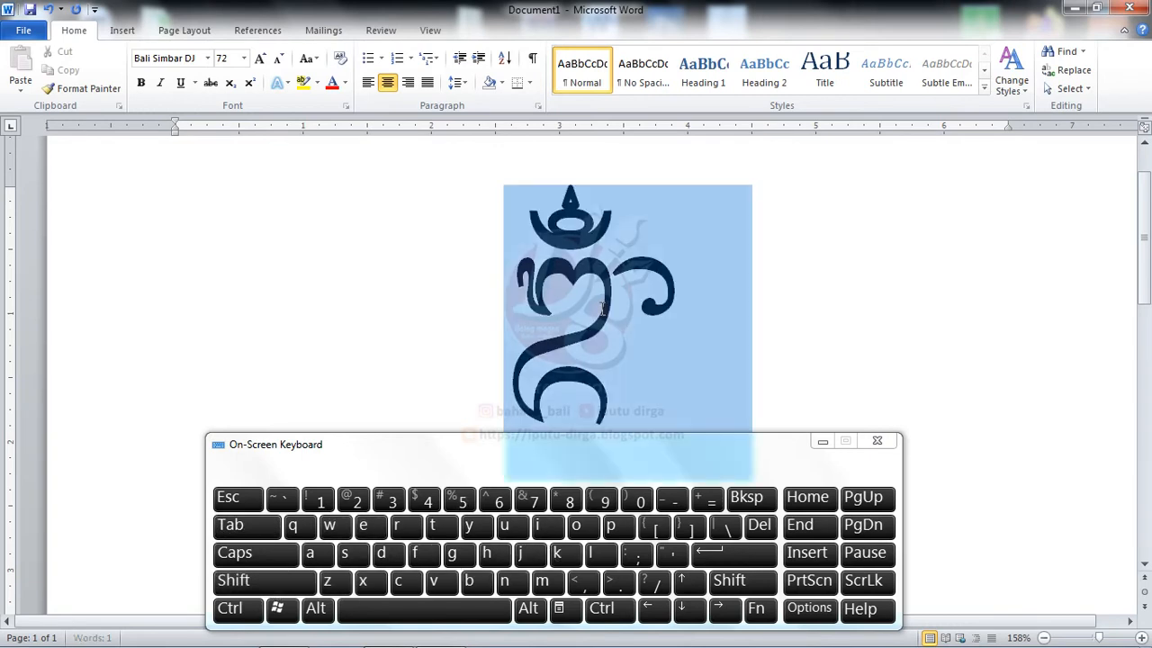
key(Delete)
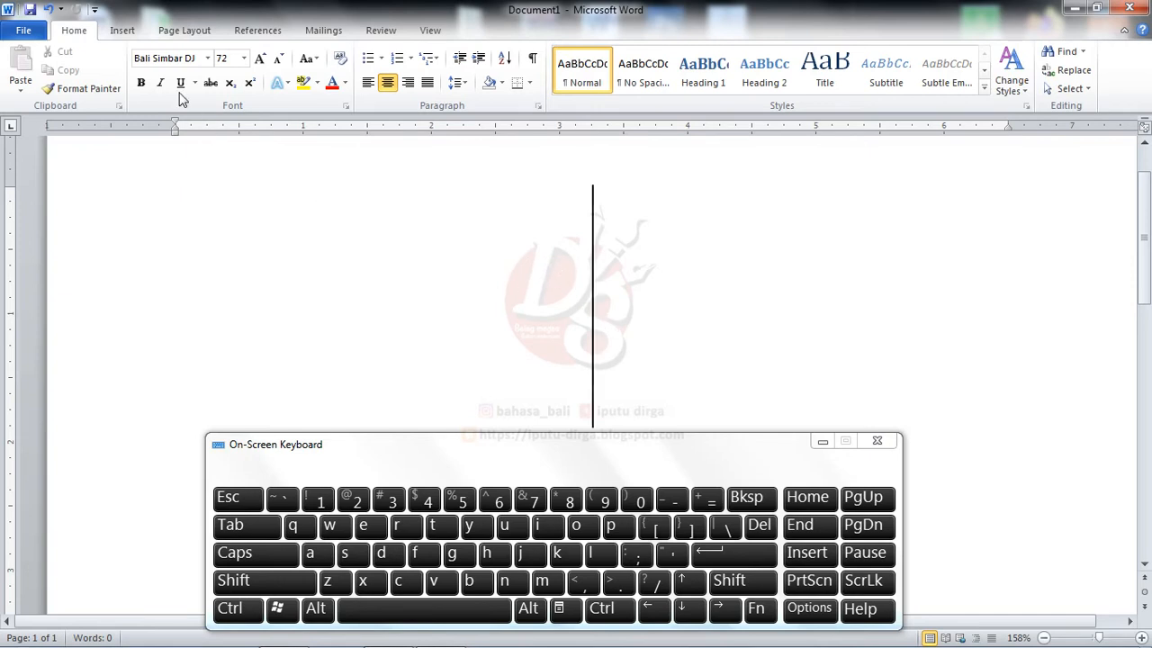
Insert the complete Balinese Om symbol (Latin Small Letter Thorn, character code 00FE) twice from the full symbol set, and delete both copies
click(122, 33)
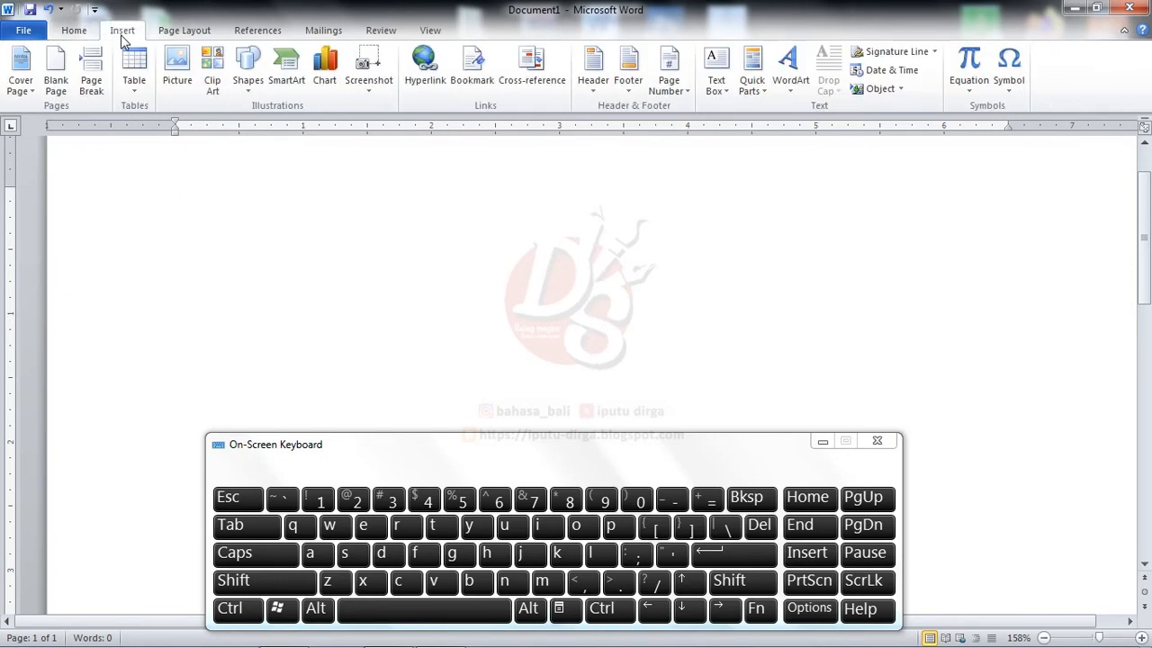
click(1014, 97)
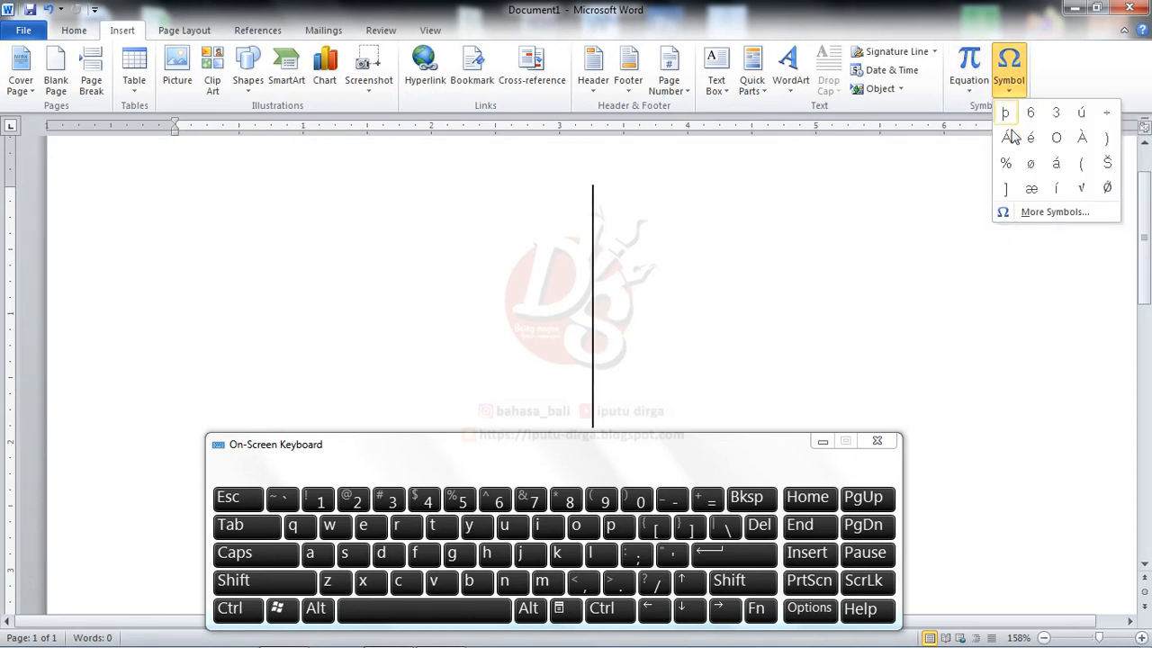
click(1021, 213)
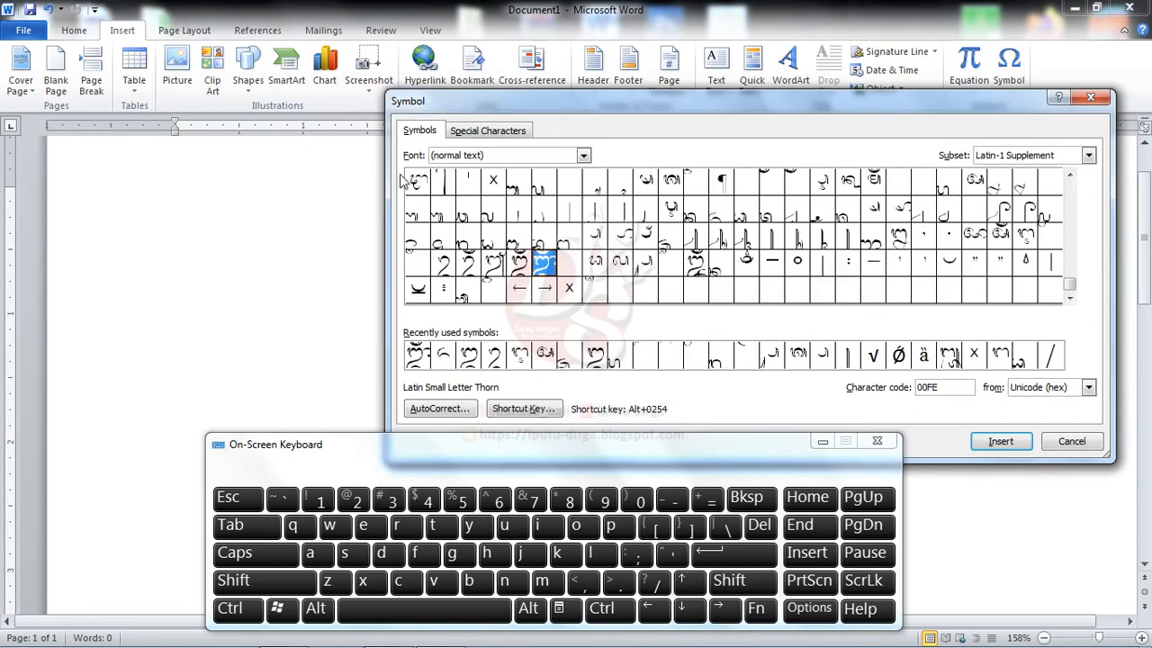
drag(560, 104, 382, 96)
drag(605, 447, 619, 452)
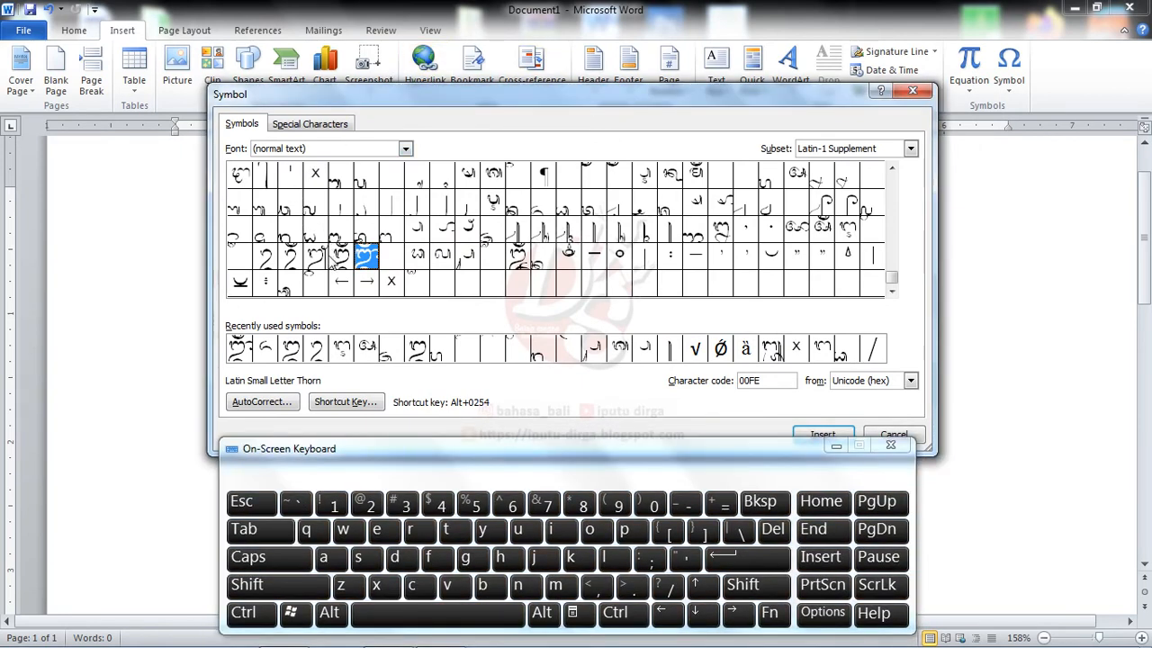
click(416, 260)
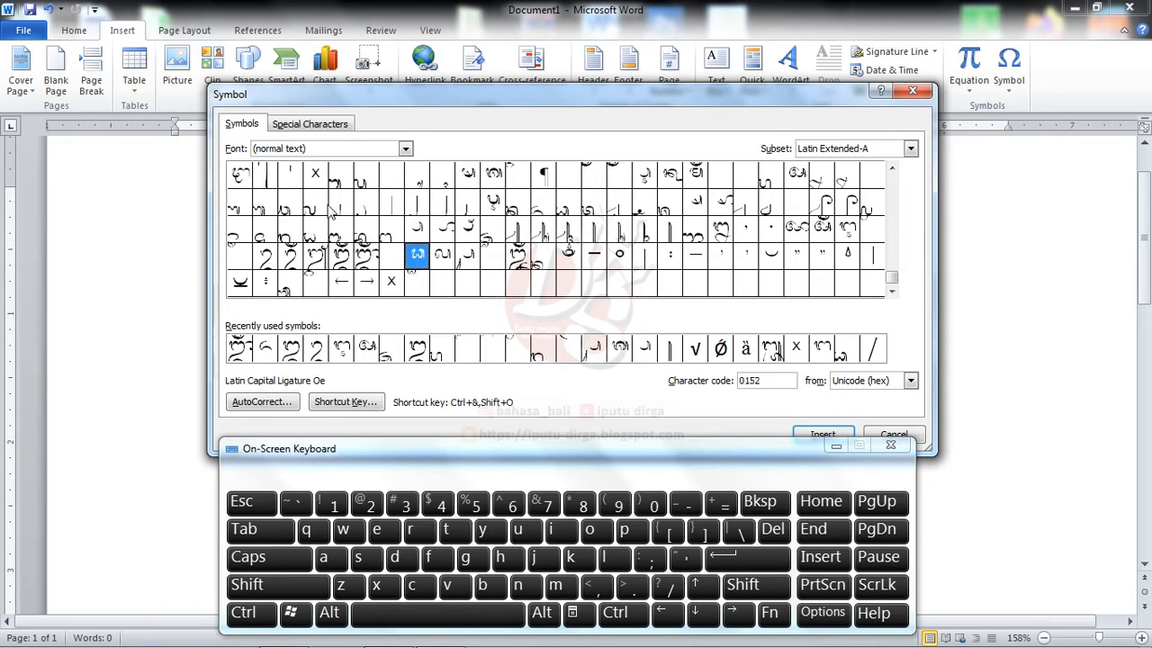
click(251, 178)
click(273, 180)
click(319, 187)
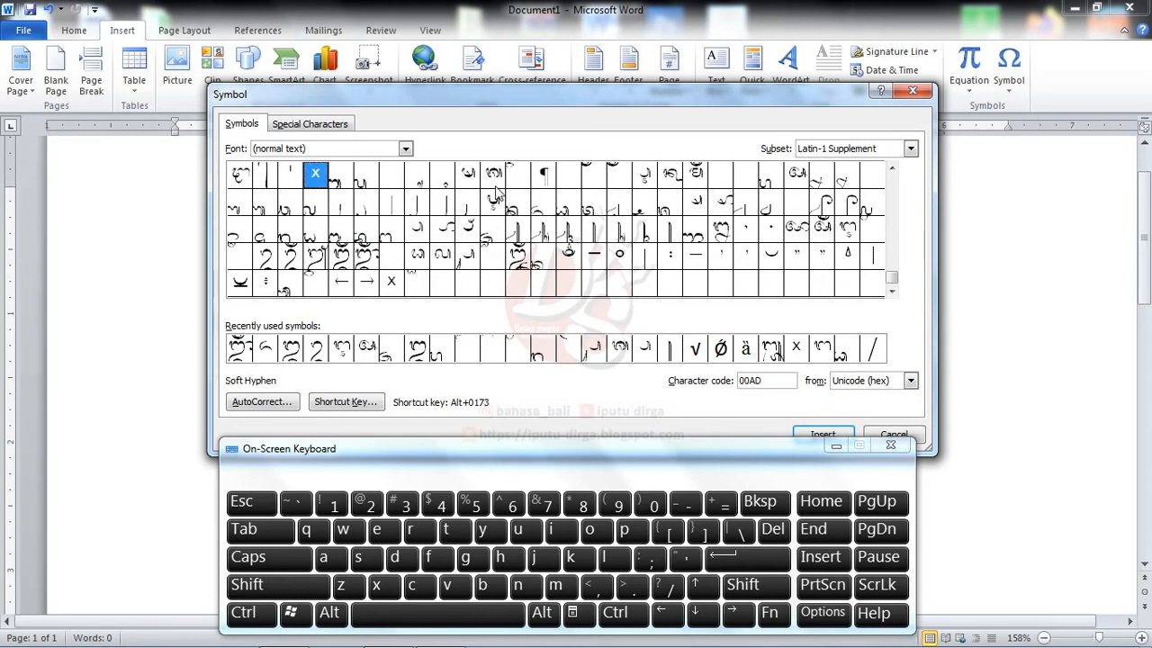
double_click(365, 260)
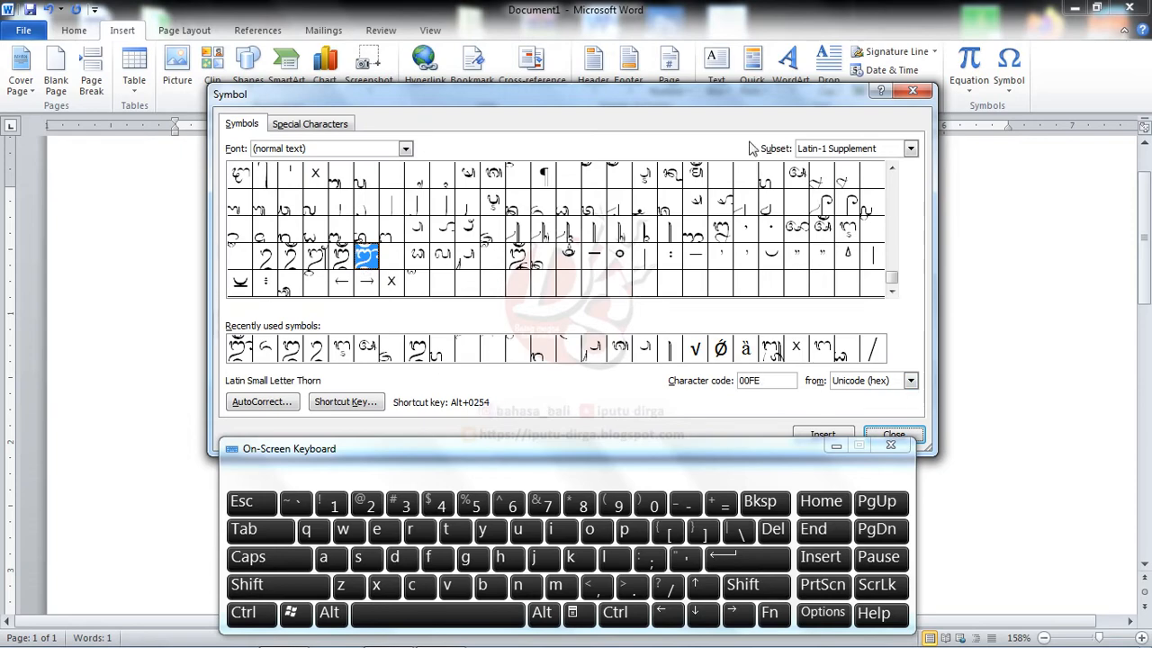
drag(525, 96, 583, 101)
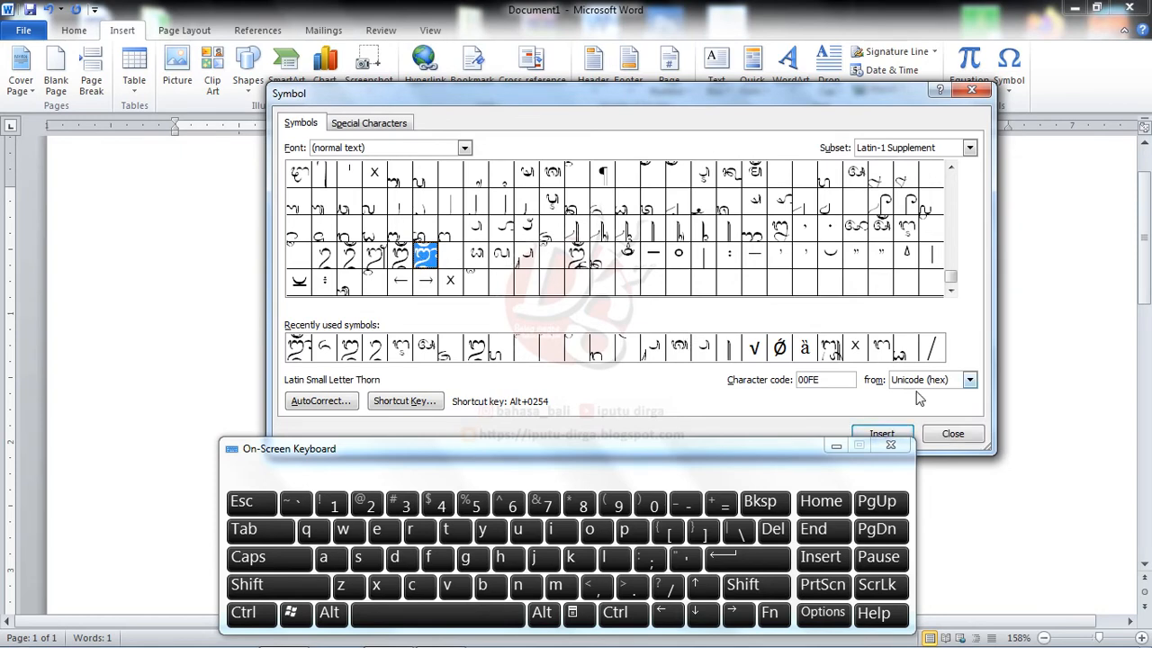
click(951, 434)
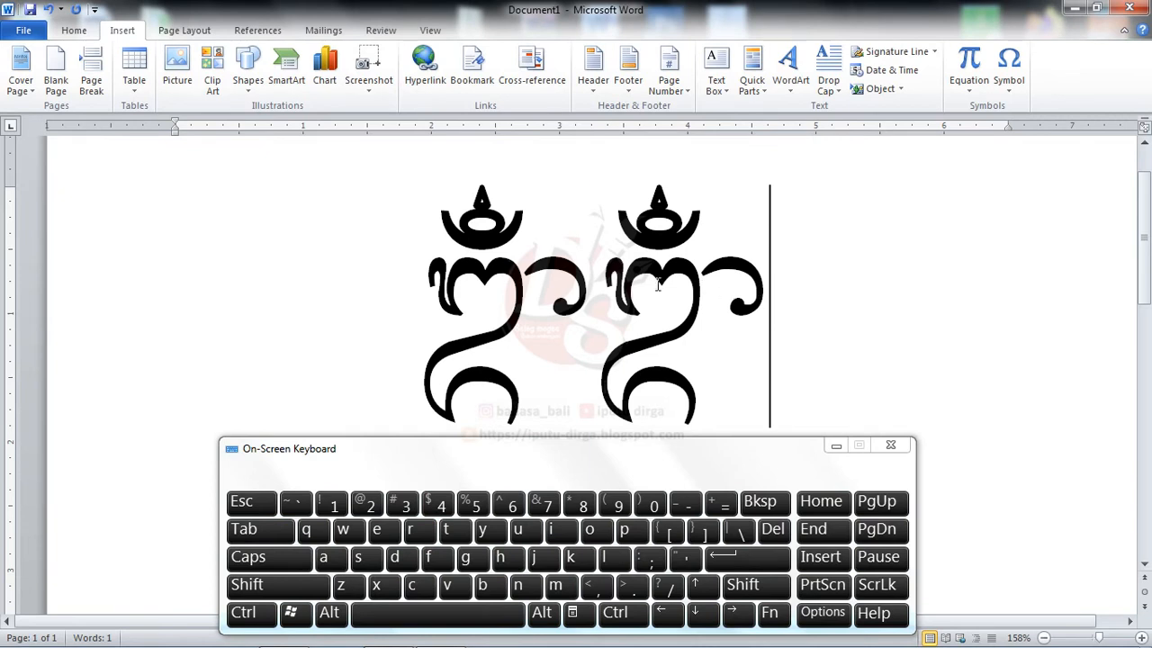
drag(657, 283, 496, 276)
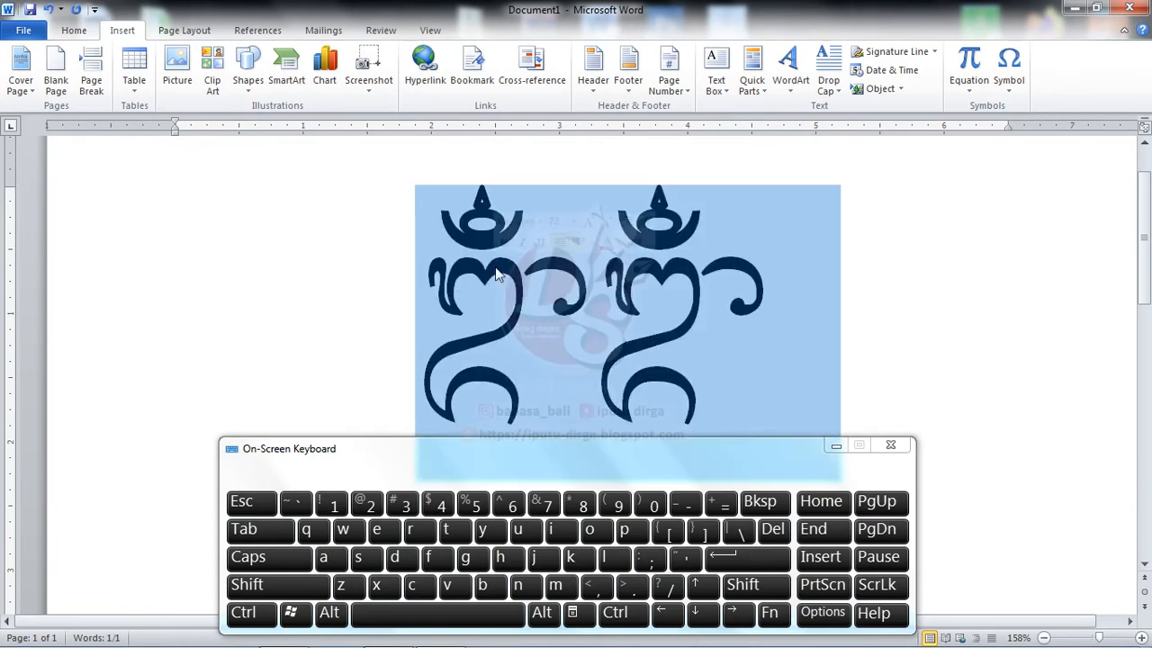
key(Delete)
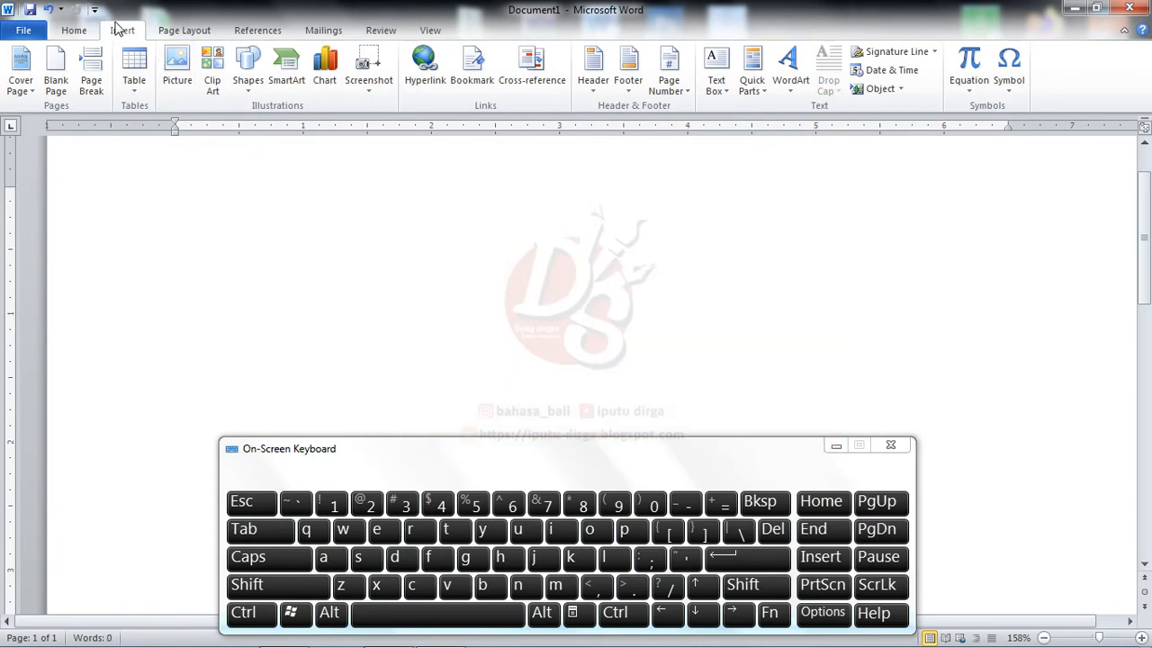
Insert one complete Balinese Om symbol, character code 00FE, from the full symbol set into the empty document
click(1021, 90)
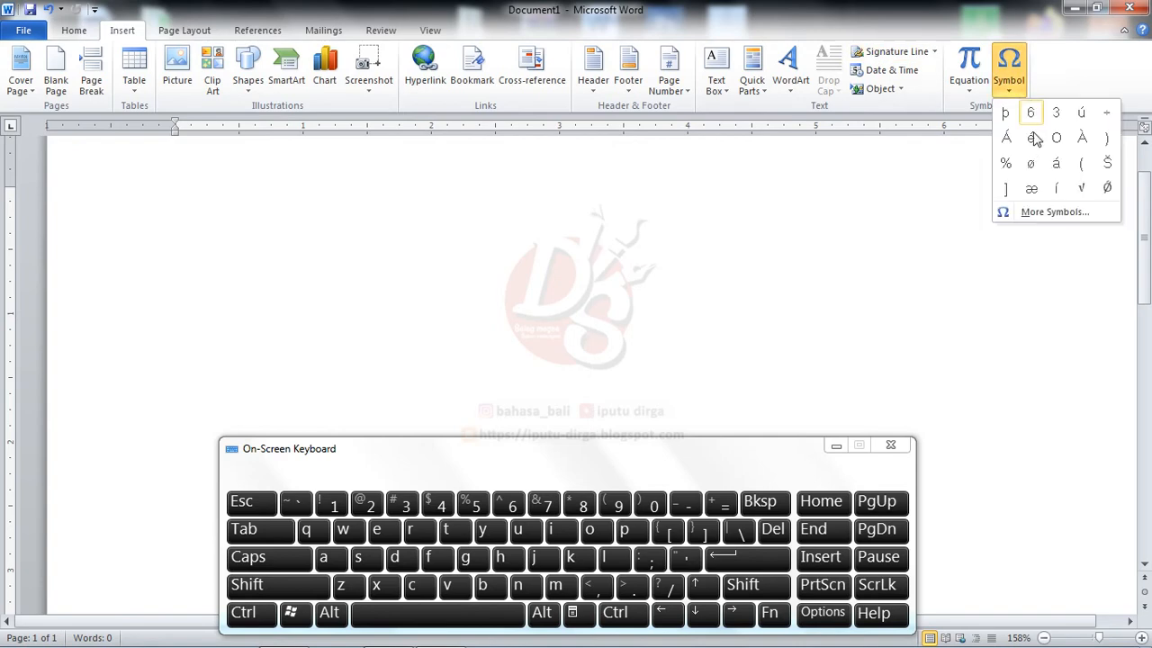
click(1032, 213)
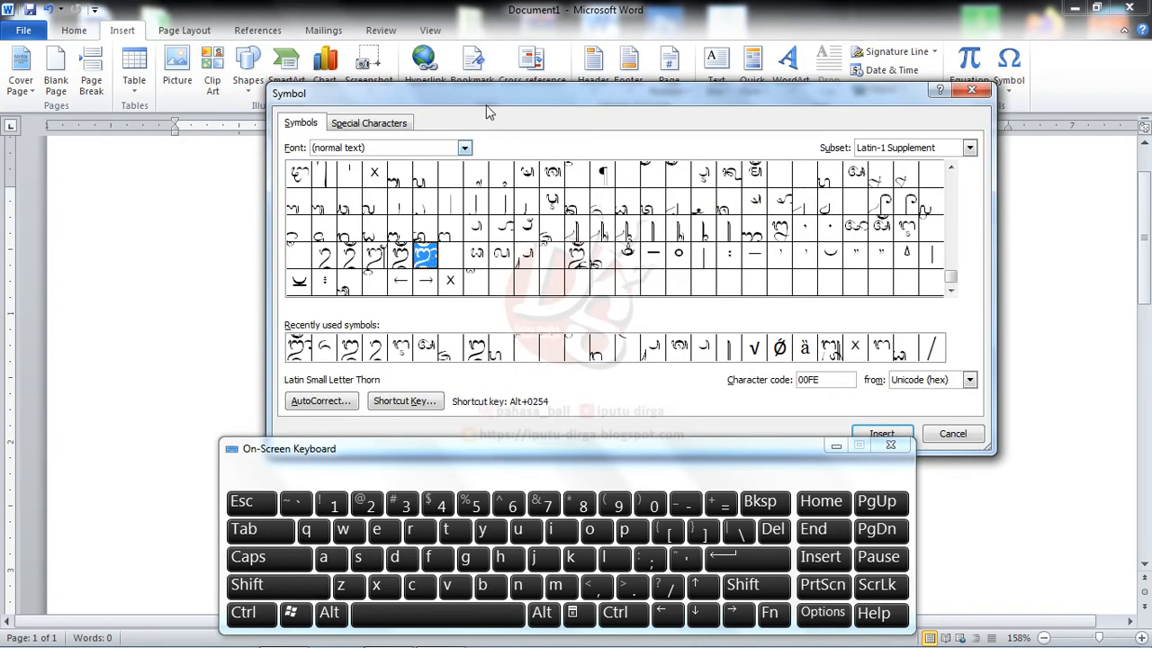
drag(478, 103, 456, 72)
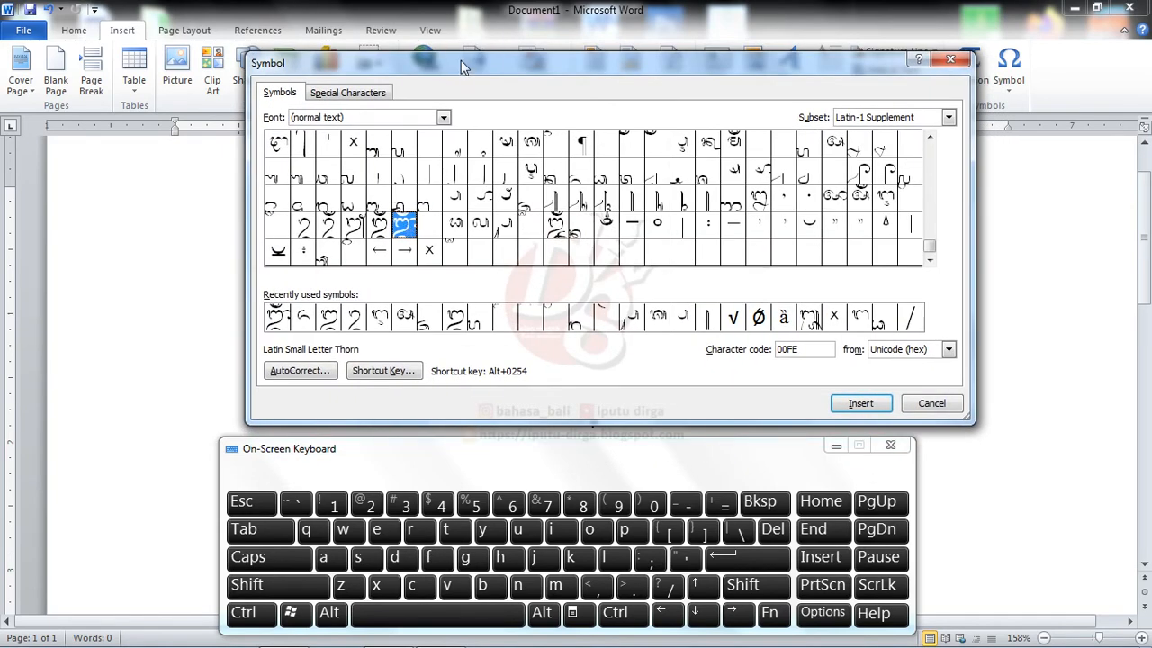
drag(461, 61, 459, 95)
double_click(789, 232)
click(957, 417)
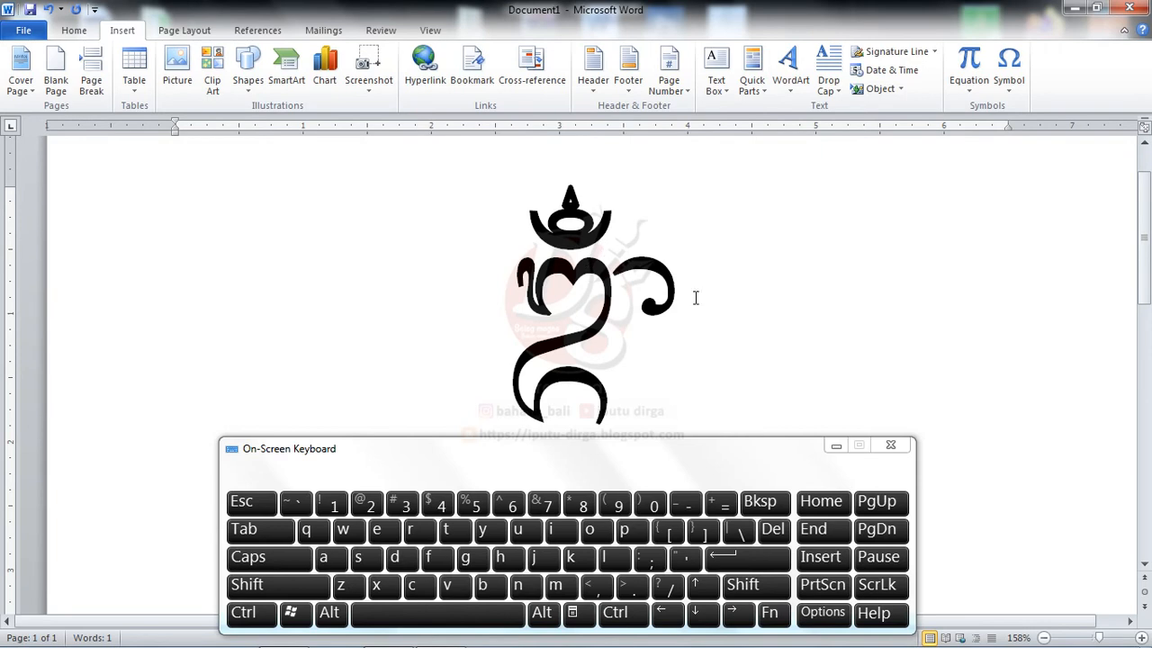
Enter "swastyastu." in Balinese script directly after the Om symbol using the on-screen keyboard
click(360, 559)
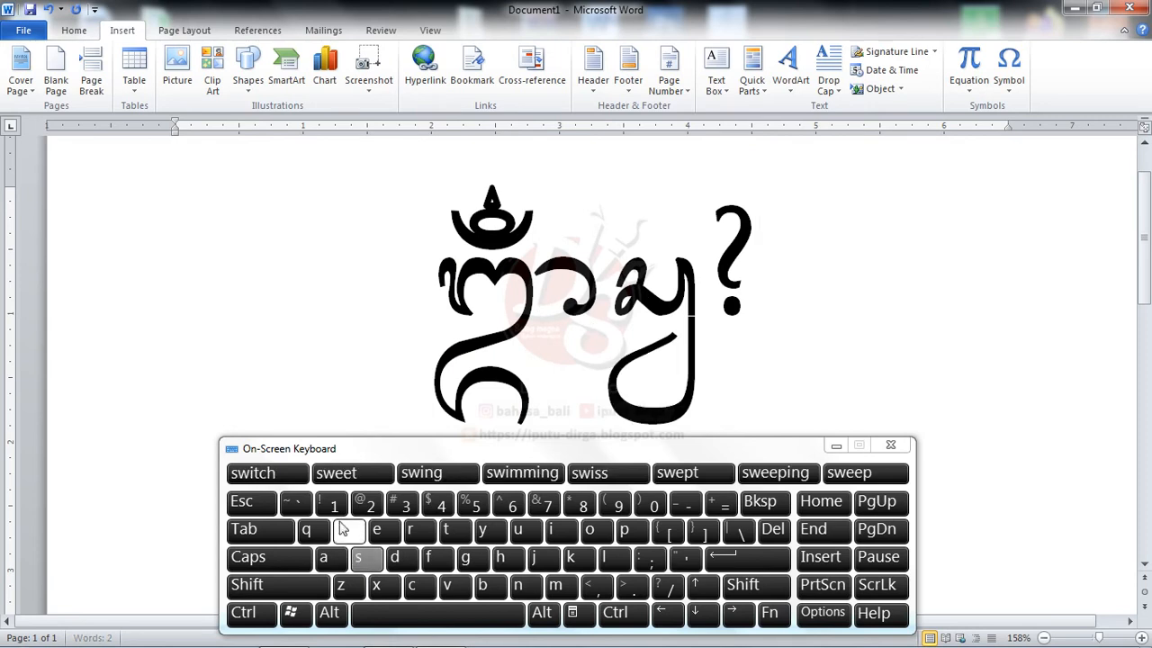
click(326, 557)
click(365, 557)
click(452, 531)
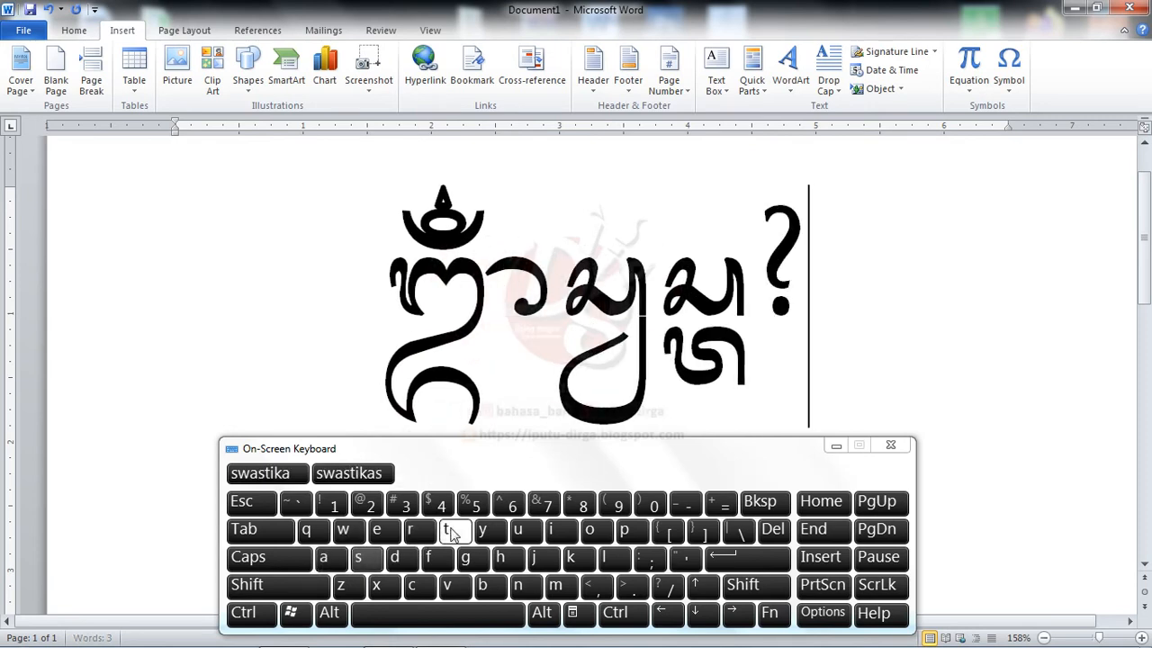
click(482, 531)
click(326, 557)
click(362, 557)
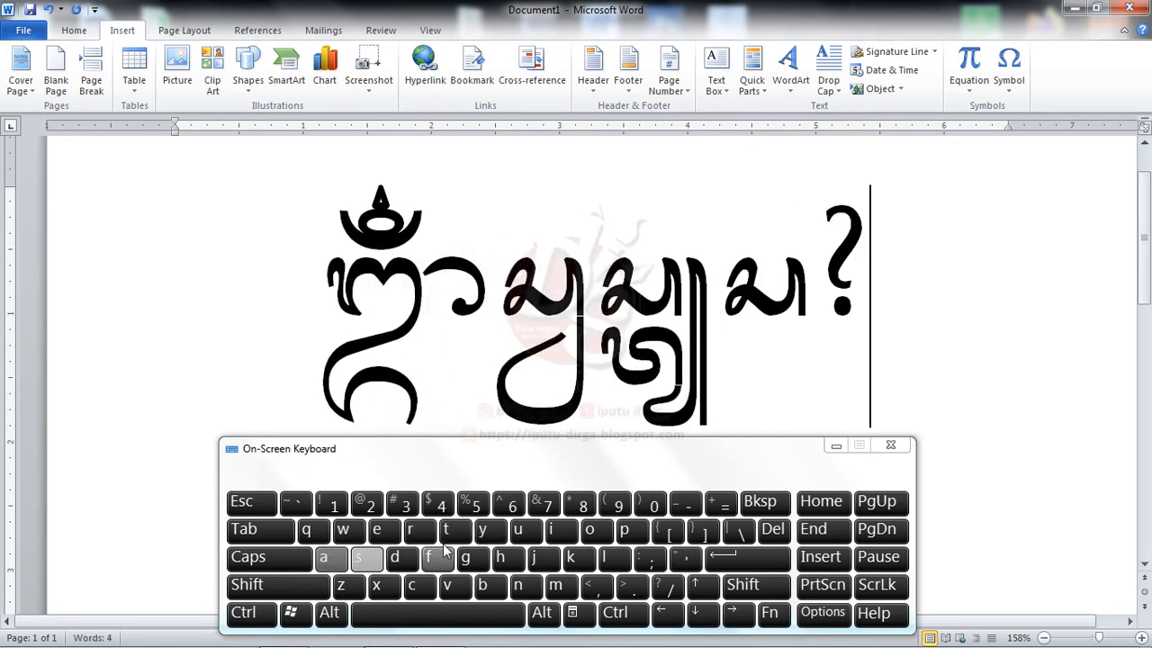
click(452, 531)
click(527, 533)
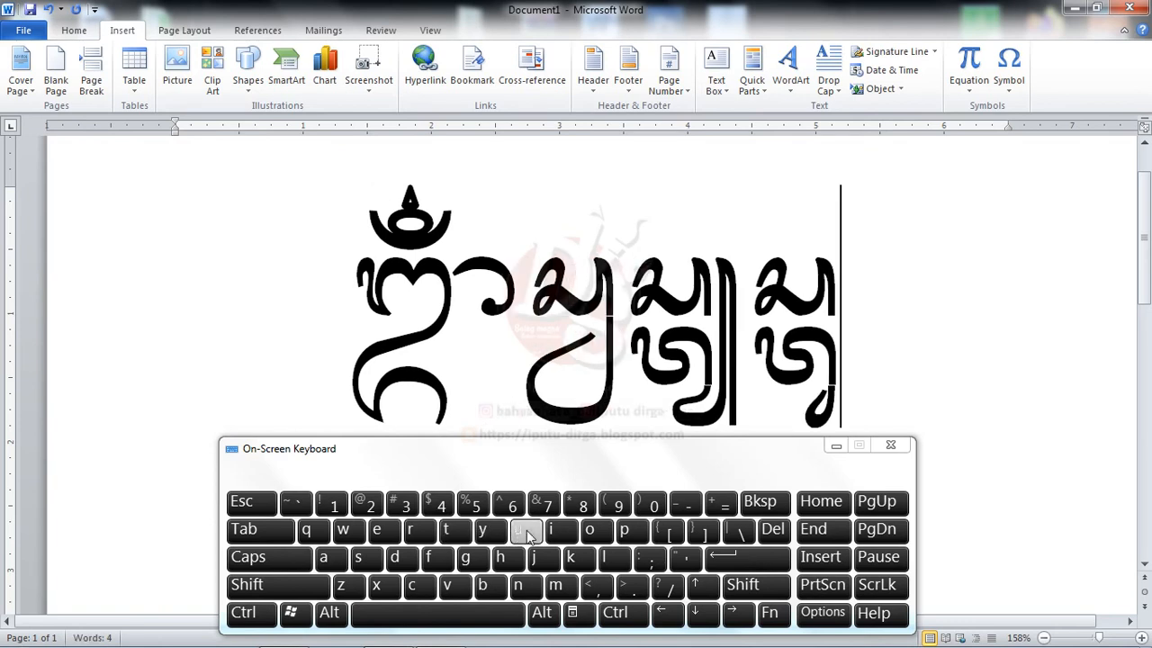
click(633, 586)
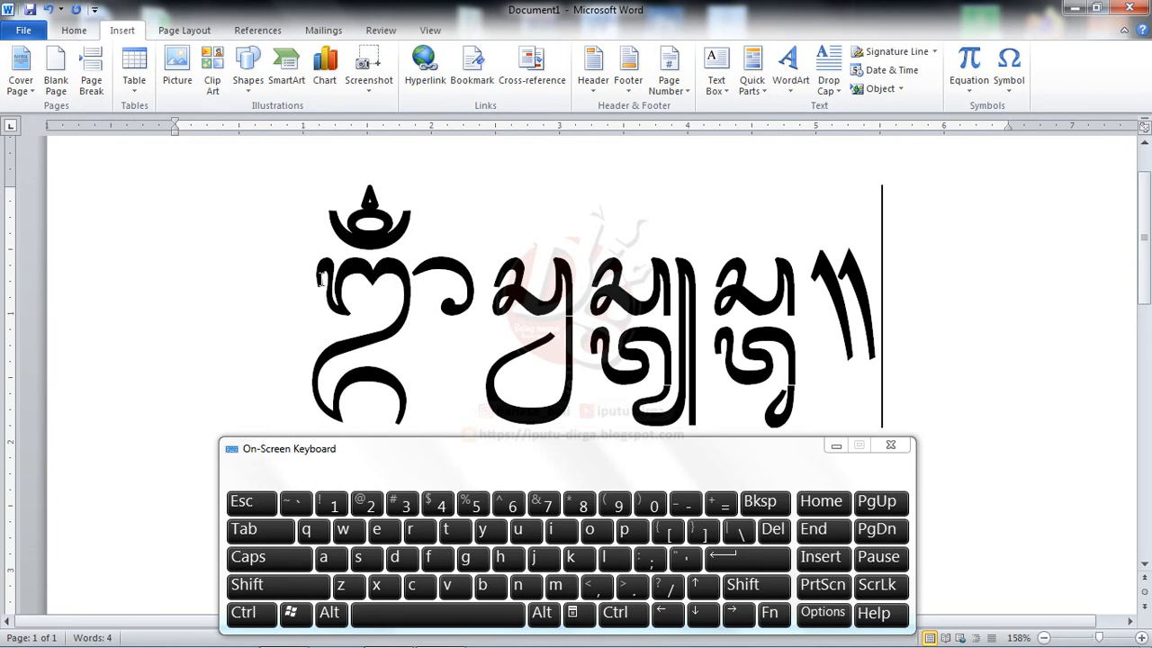
drag(313, 282, 421, 281)
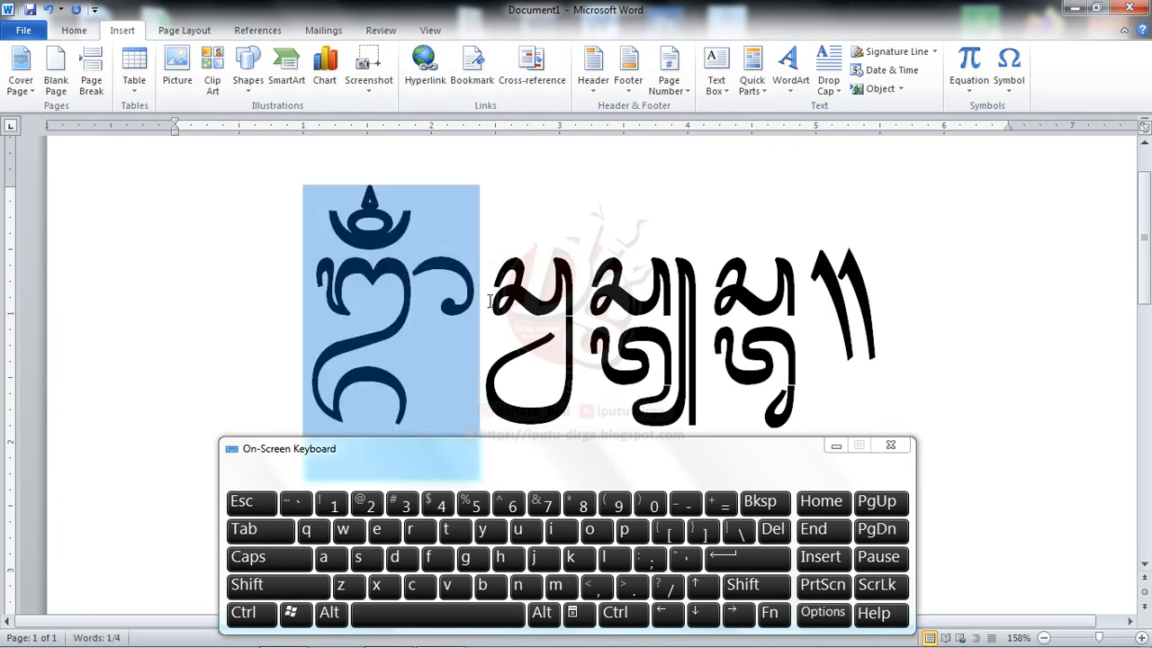
click(707, 357)
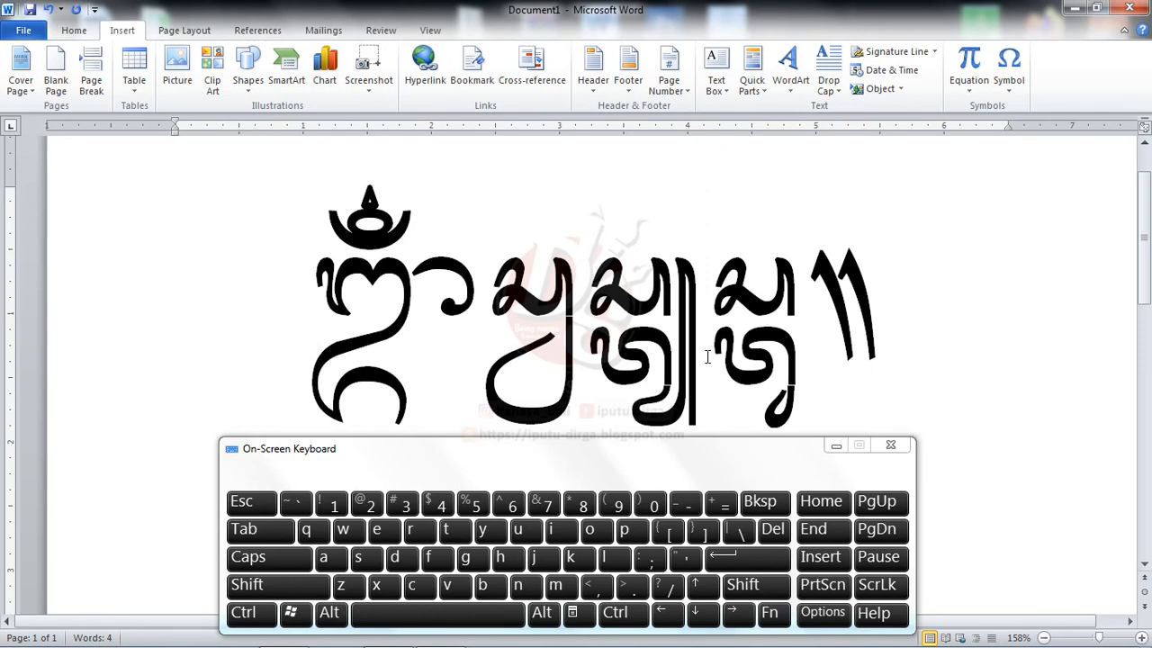